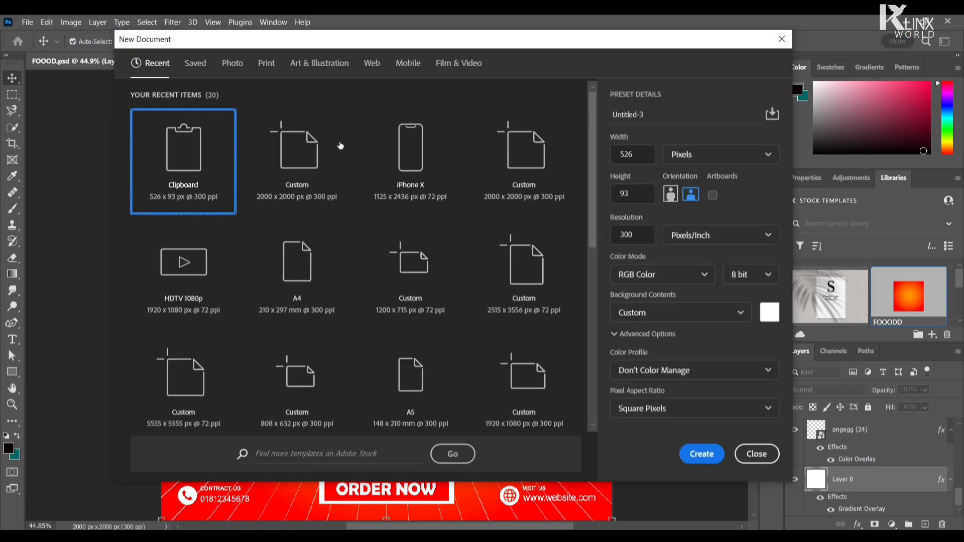
# Create a 2000 x 2000 px document at 300 ppi and check the background layer's radial orange-to-red gradient overlay settings
pyautogui.click(341, 146)
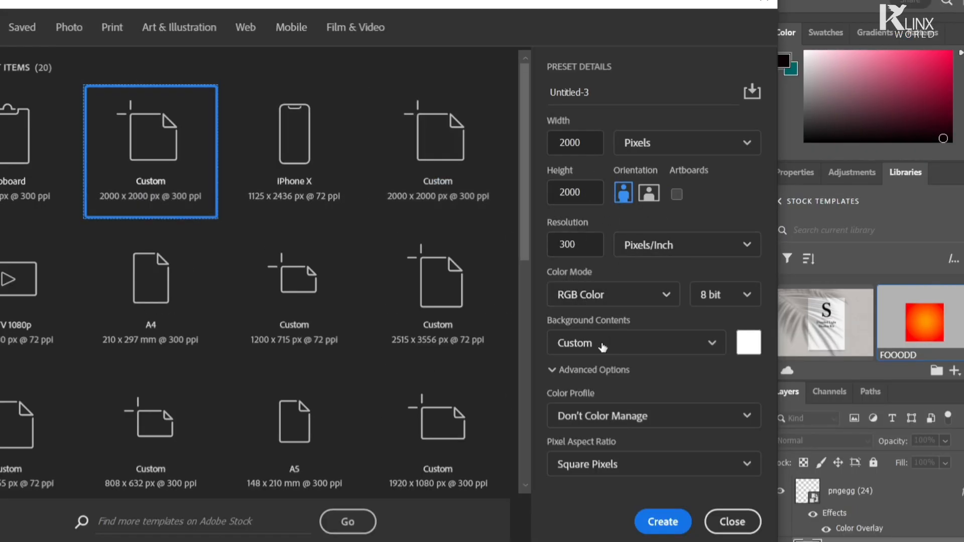
pyautogui.click(663, 522)
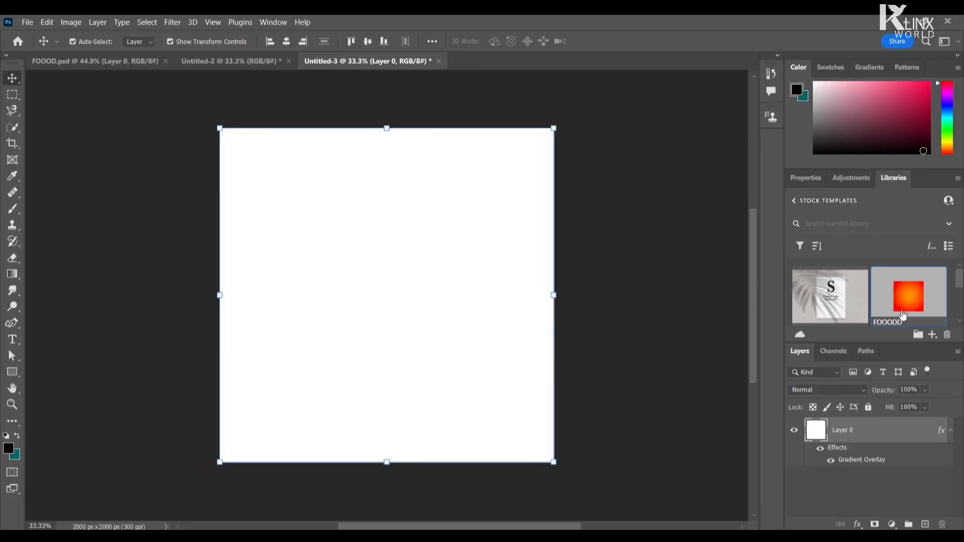
pyautogui.doubleClick(873, 461)
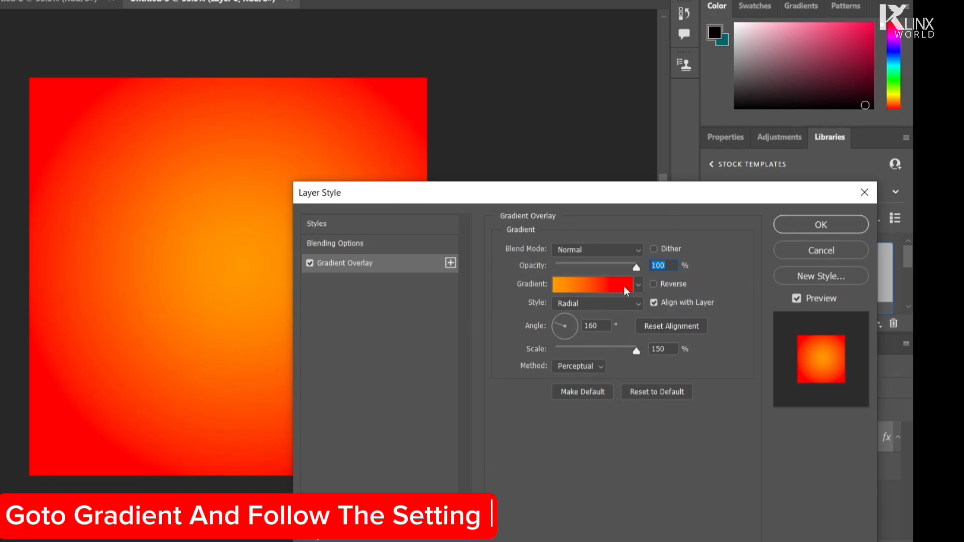
pyautogui.click(607, 290)
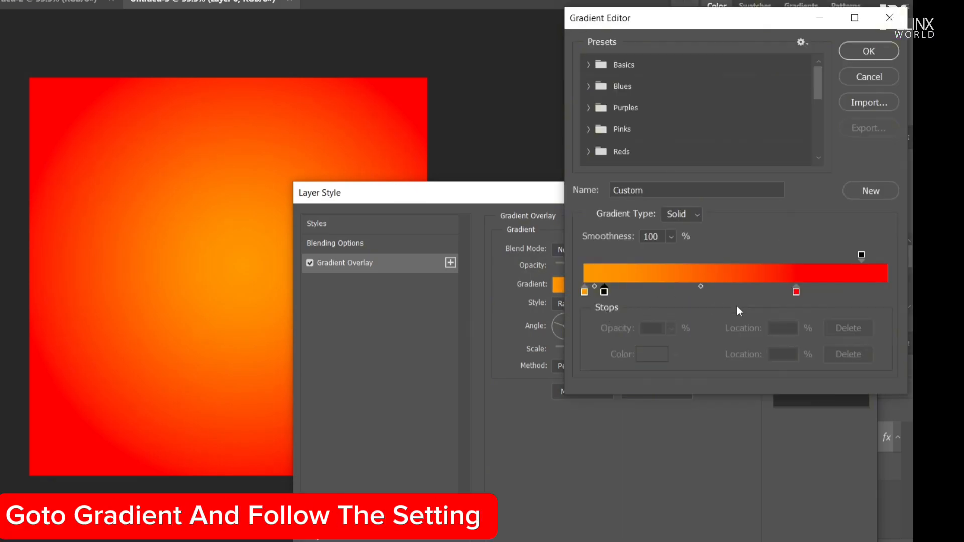
pyautogui.click(872, 77)
pyautogui.click(843, 255)
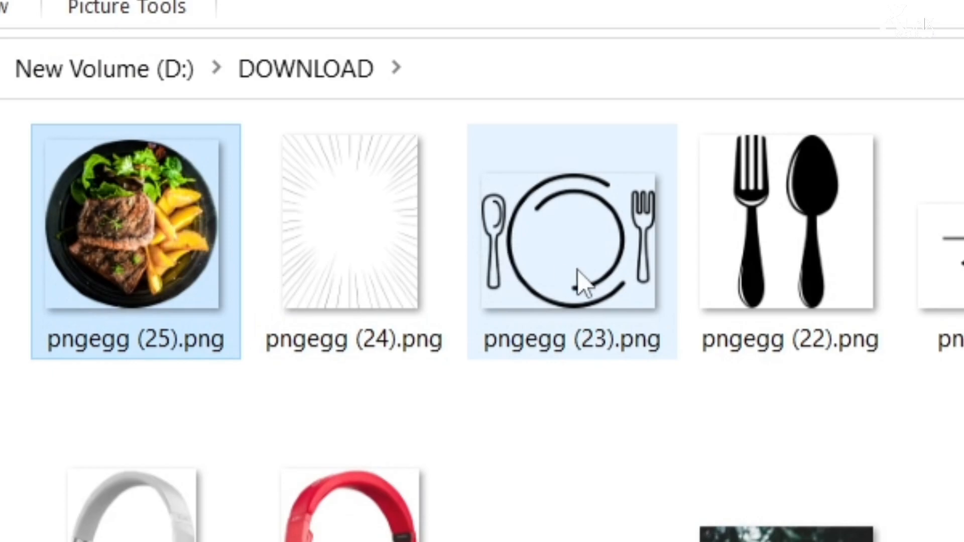
# Place pngegg (23).png from the DOWNLOAD folder on the canvas and scale it to about 70%
pyautogui.click(596, 289)
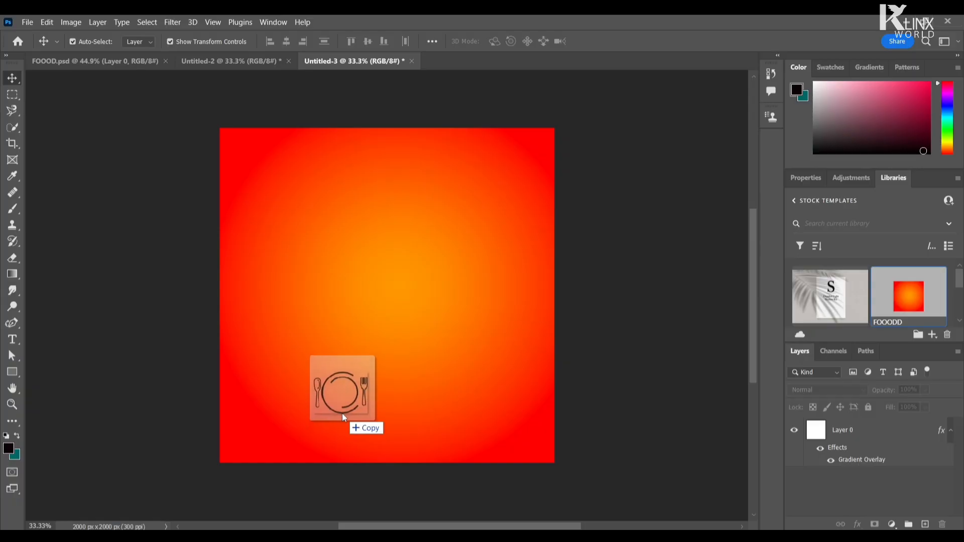
pyautogui.moveTo(342, 414); pyautogui.dragTo(341, 412)
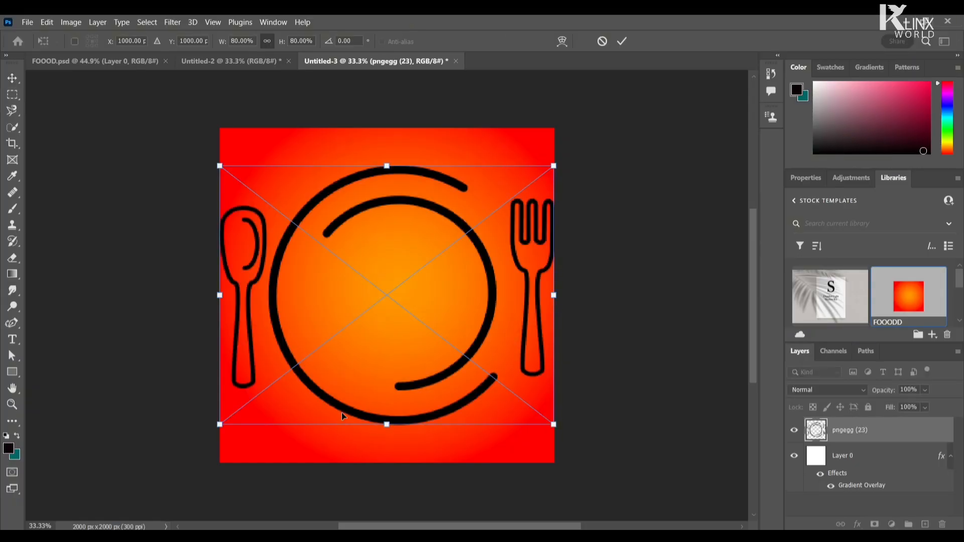
pyautogui.moveTo(553, 426); pyautogui.dragTo(510, 390)
pyautogui.moveTo(422, 380); pyautogui.dragTo(444, 397)
pyautogui.click(622, 41)
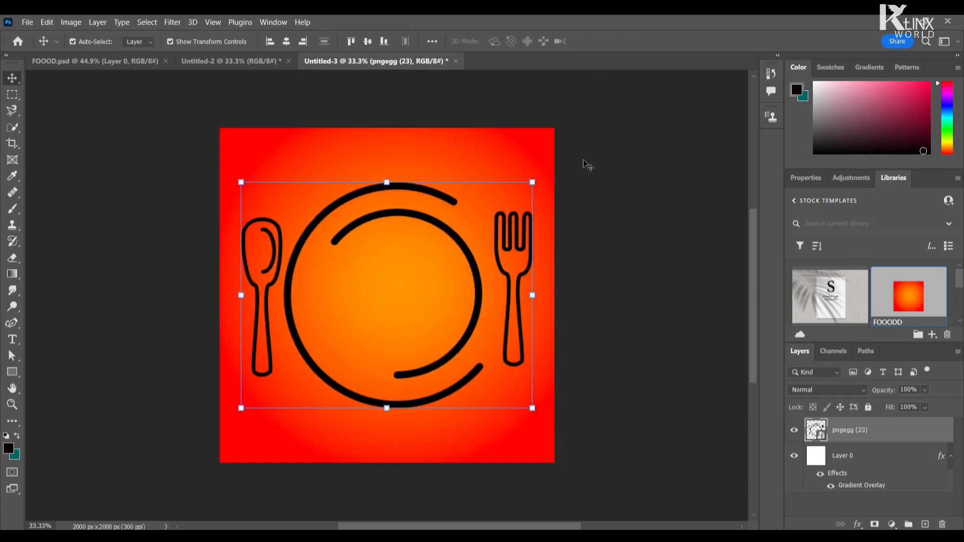
# Shrink the plate-and-cutlery outline slightly more and centre it horizontally and vertically on the canvas
pyautogui.hotkey('ctrl', 't')
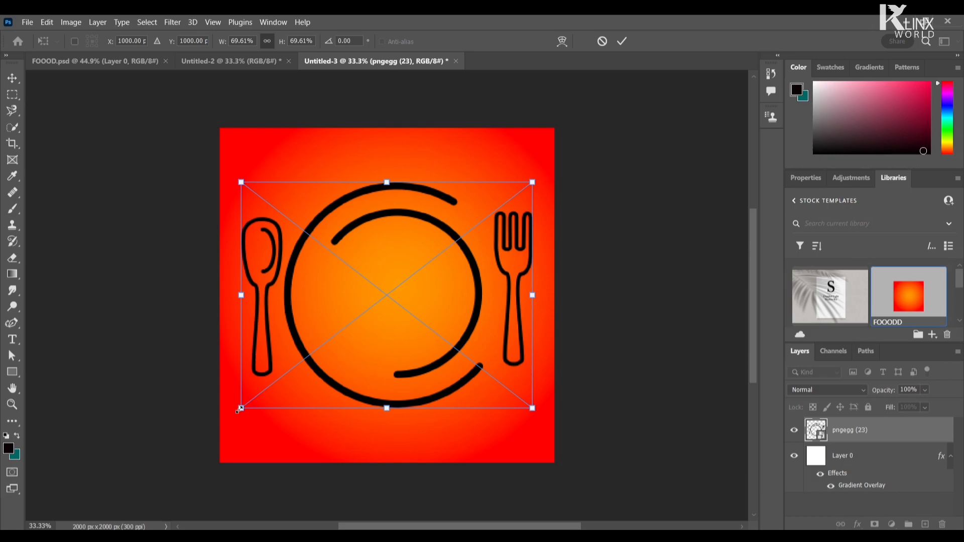
pyautogui.moveTo(241, 409); pyautogui.dragTo(251, 401)
pyautogui.moveTo(533, 401); pyautogui.dragTo(522, 393)
pyautogui.press('Return')
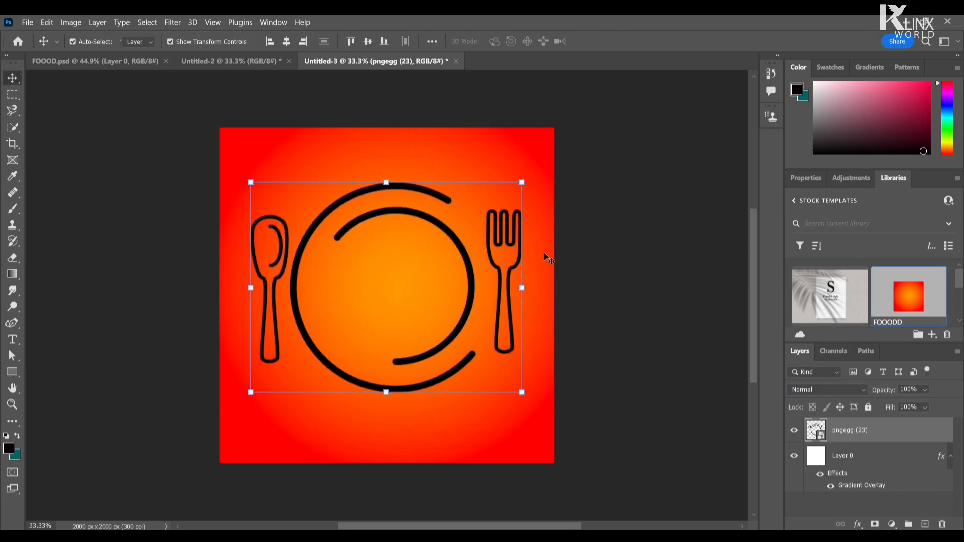
pyautogui.click(632, 319)
pyautogui.click(521, 252)
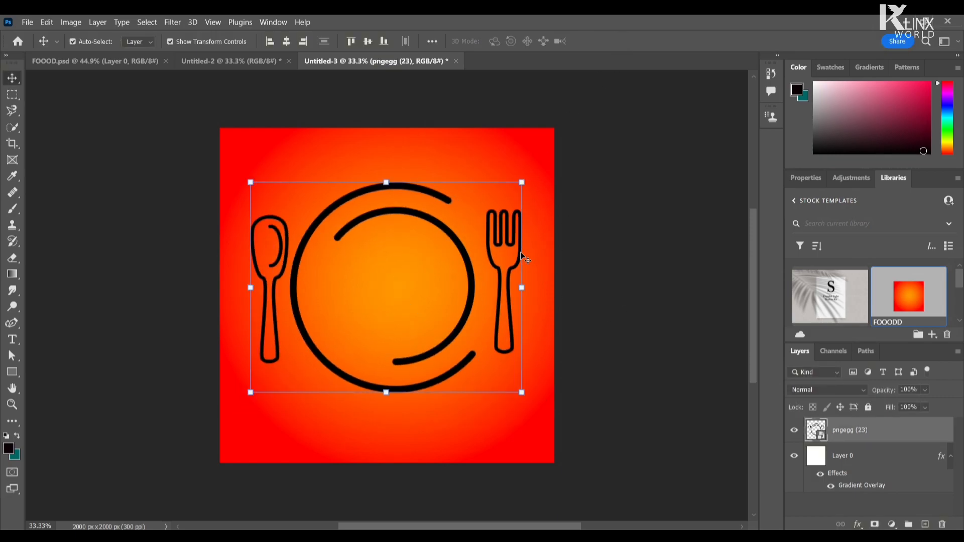
pyautogui.click(287, 43)
pyautogui.click(368, 42)
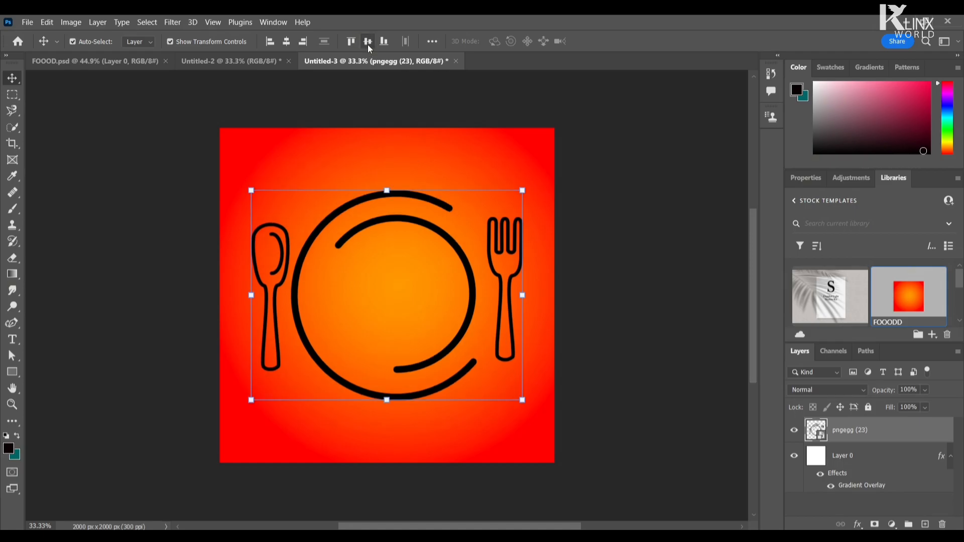
# Apply a white Color Overlay at 100% opacity to the plate-and-cutlery layer, with its Gradient Overlay turned off
pyautogui.click(859, 524)
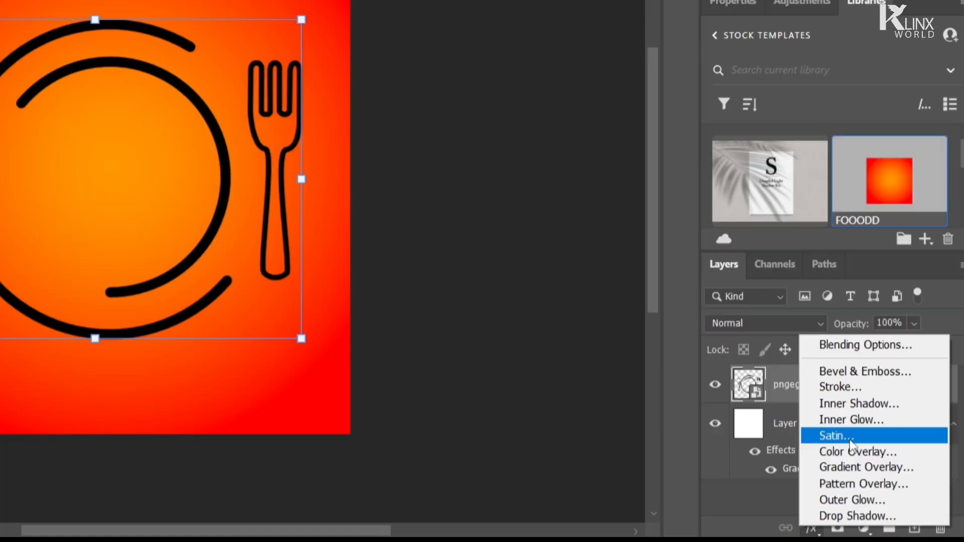
pyautogui.click(855, 468)
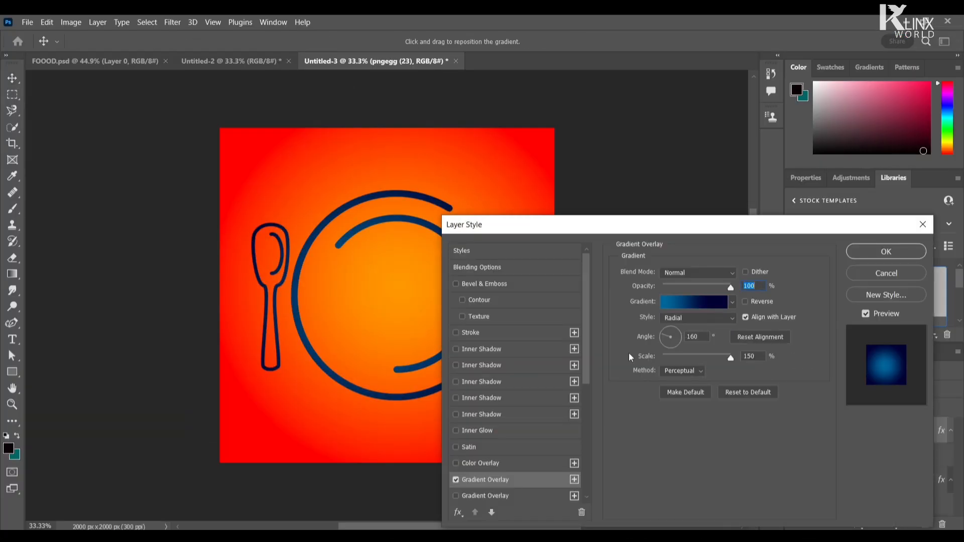
pyautogui.click(486, 465)
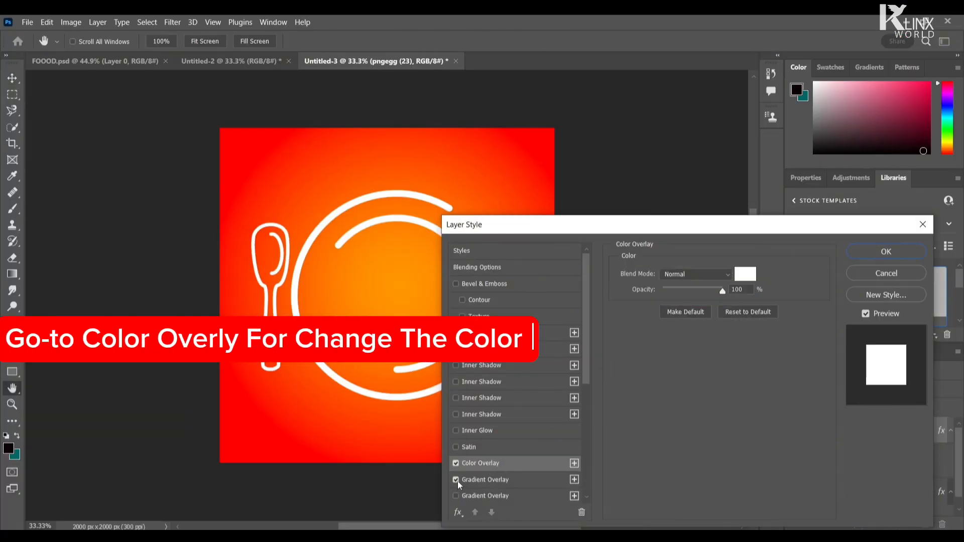
pyautogui.click(456, 481)
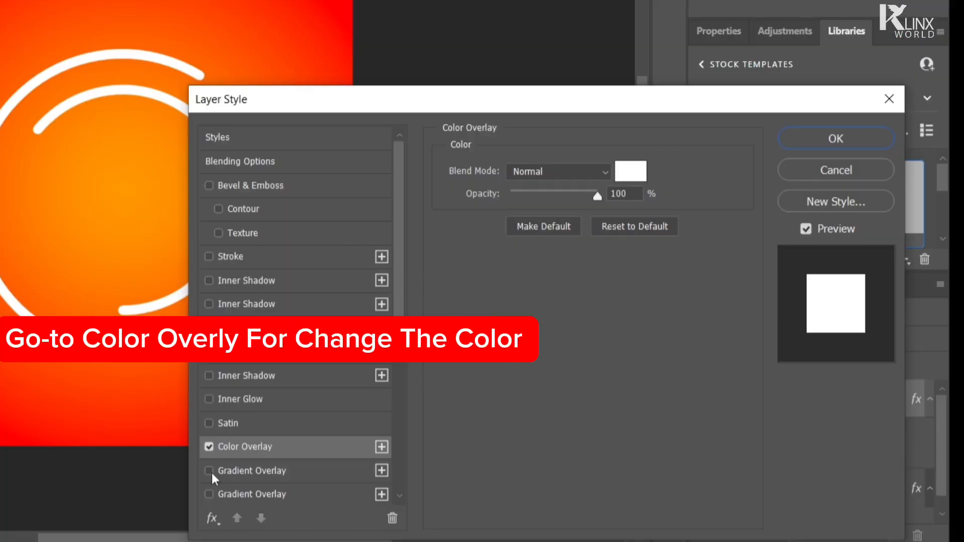
pyautogui.click(833, 149)
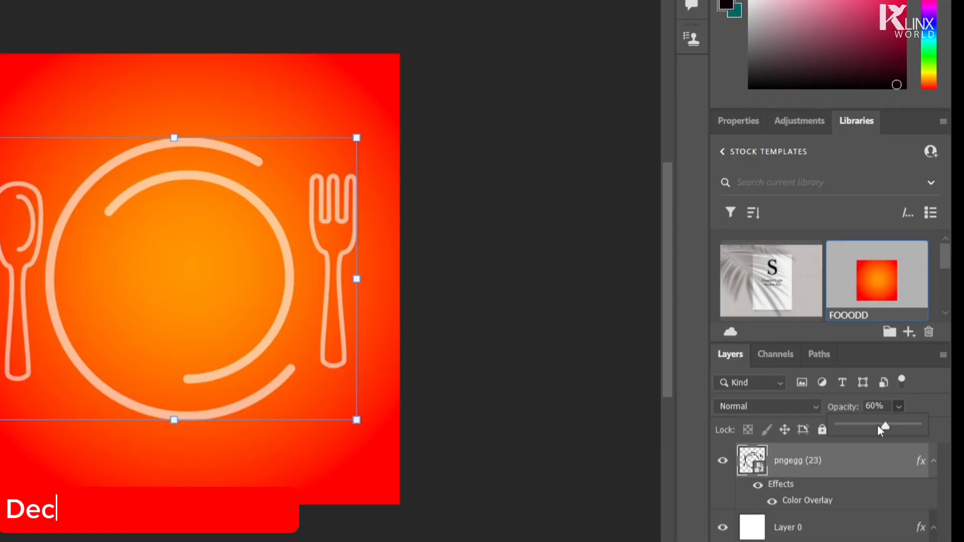
# Set the plate-and-cutlery layer's opacity to 50%
pyautogui.click(915, 405)
pyautogui.moveTo(884, 427); pyautogui.dragTo(885, 427)
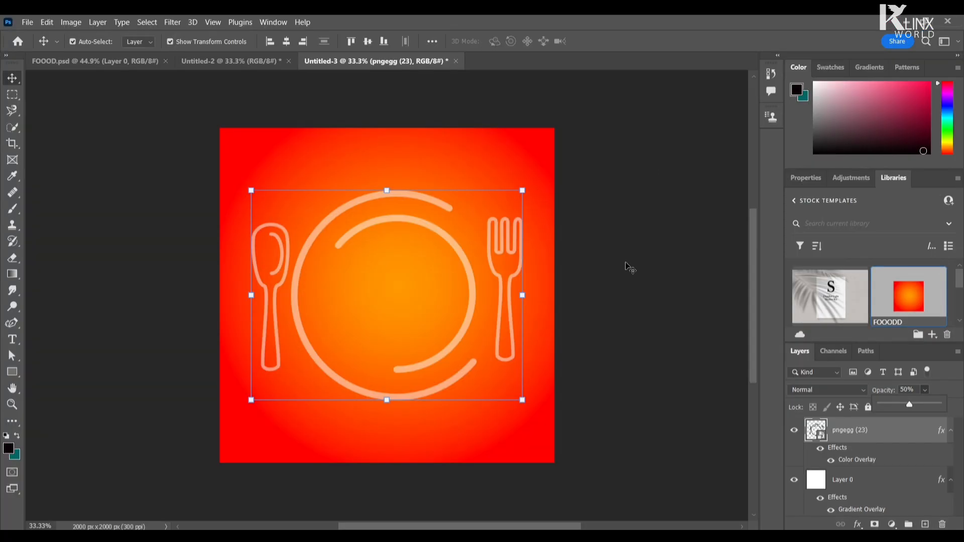
pyautogui.click(443, 233)
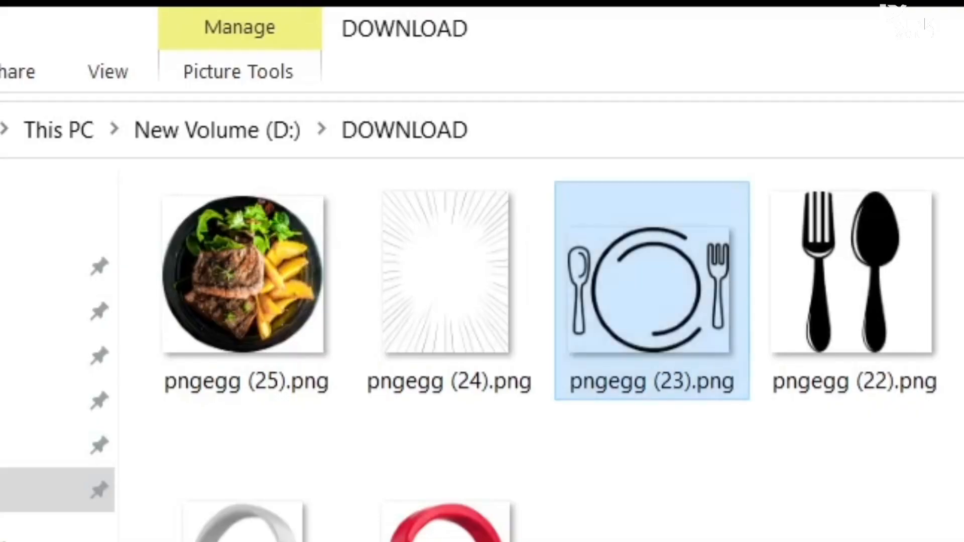
# Place pngegg (25).png on the canvas and scale the steak plate to about 52% inside the outlined ring
pyautogui.moveTo(300, 283); pyautogui.dragTo(381, 541)
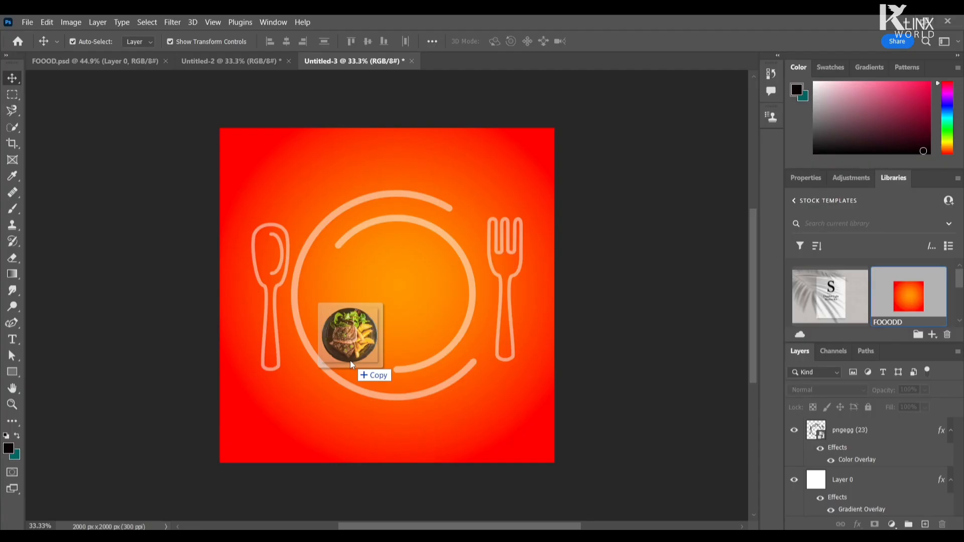
pyautogui.moveTo(351, 360); pyautogui.dragTo(350, 359)
pyautogui.moveTo(553, 461); pyautogui.dragTo(426, 301)
pyautogui.moveTo(345, 239); pyautogui.dragTo(422, 307)
pyautogui.moveTo(296, 394); pyautogui.dragTo(302, 392)
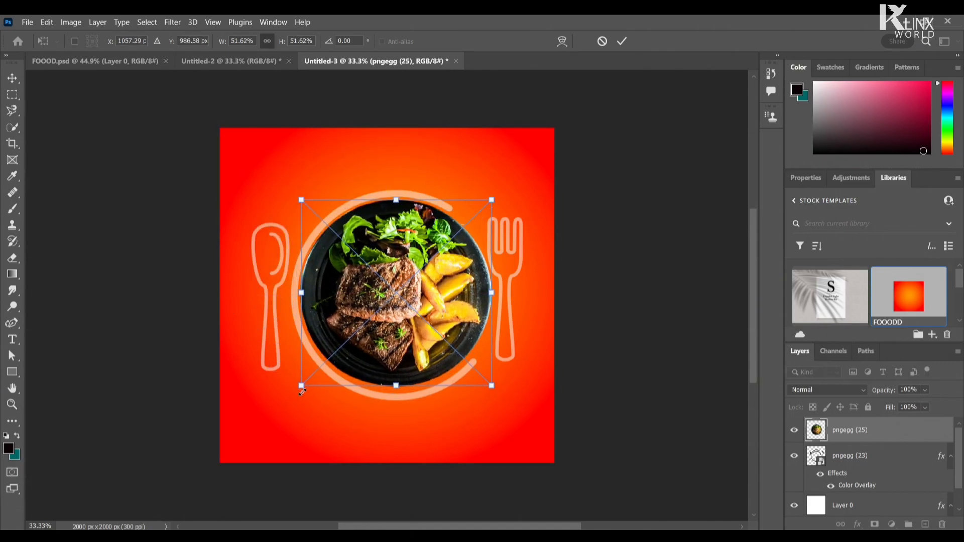
pyautogui.click(621, 44)
pyautogui.click(614, 178)
# Scale the steak plate to about 50% and recentre it within the outlined ring
pyautogui.hotkey('ctrl', 't')
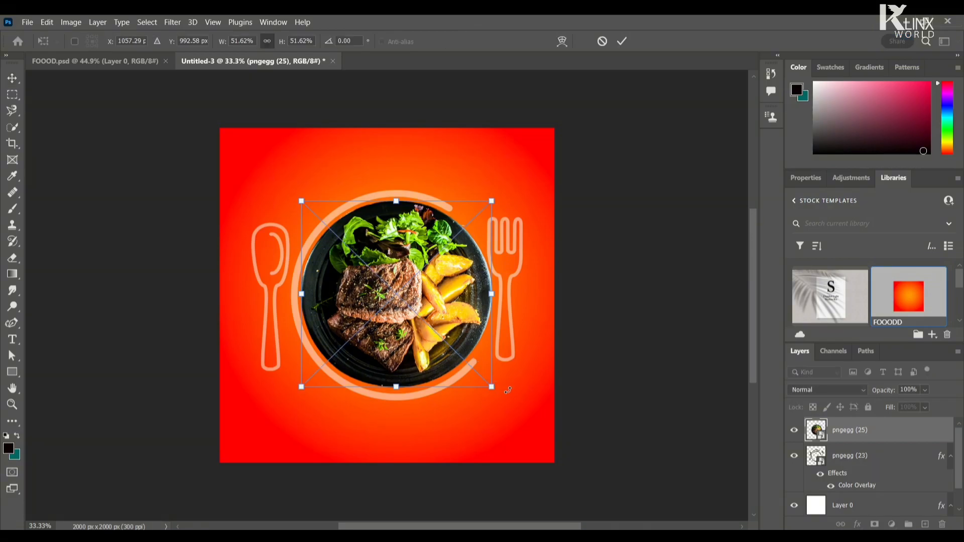
pyautogui.moveTo(496, 390); pyautogui.dragTo(487, 385)
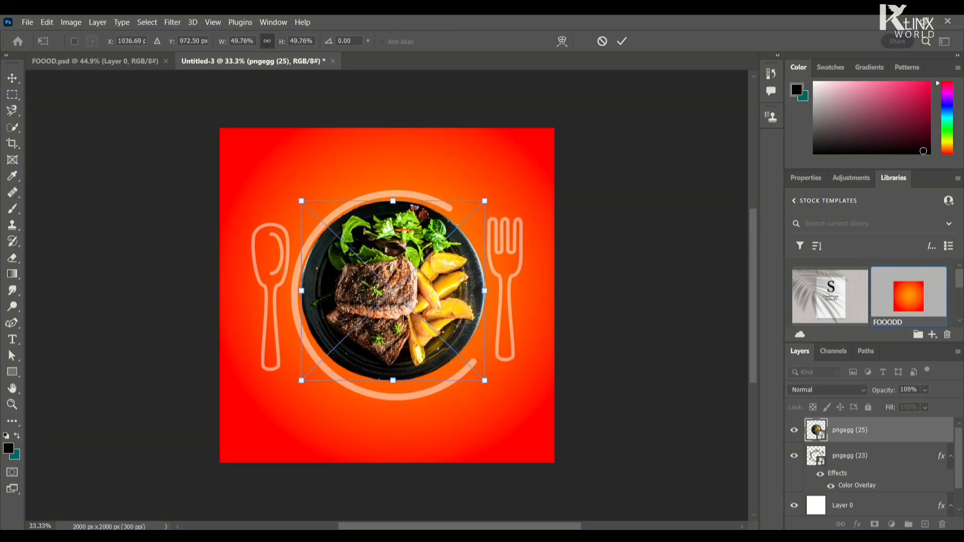
pyautogui.moveTo(405, 316); pyautogui.dragTo(407, 323)
pyautogui.click(622, 41)
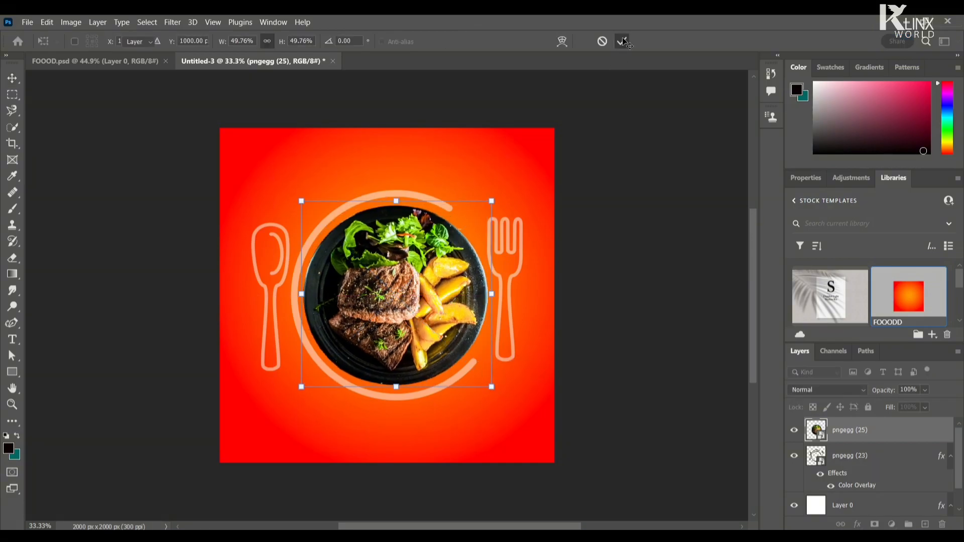
pyautogui.click(607, 202)
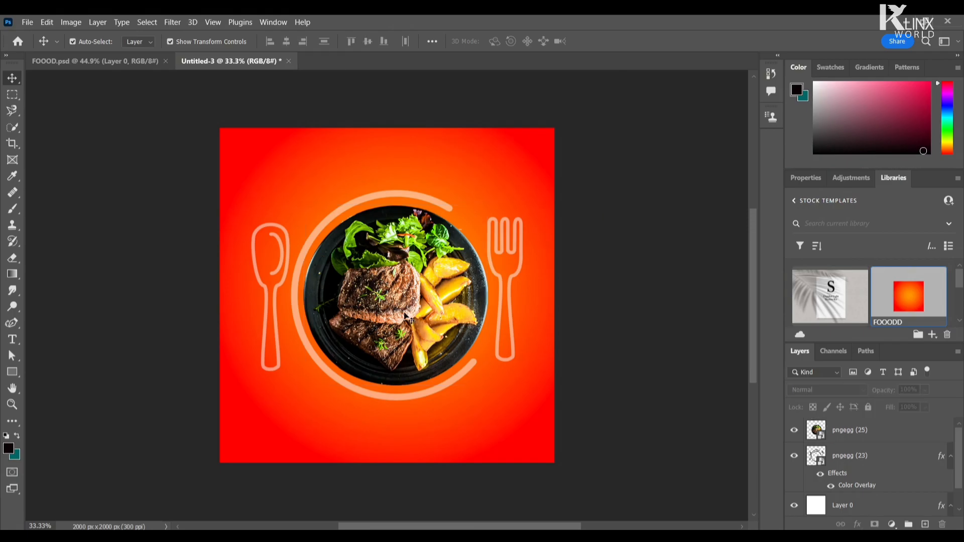
# Place pngegg (24).png on the canvas and enlarge the ray burst to about 19% so it spans the canvas width
pyautogui.hotkey('ctrl', '0')
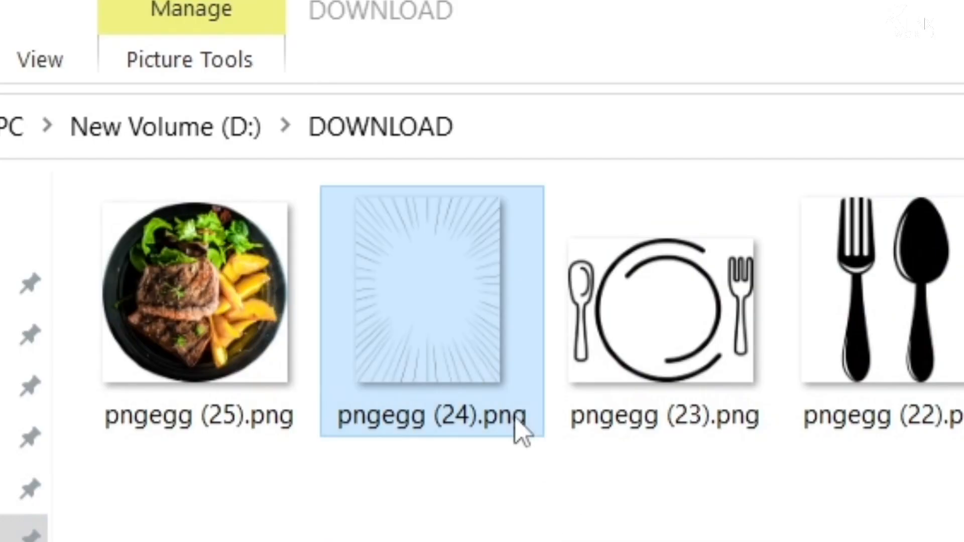
pyautogui.moveTo(517, 431); pyautogui.dragTo(353, 346)
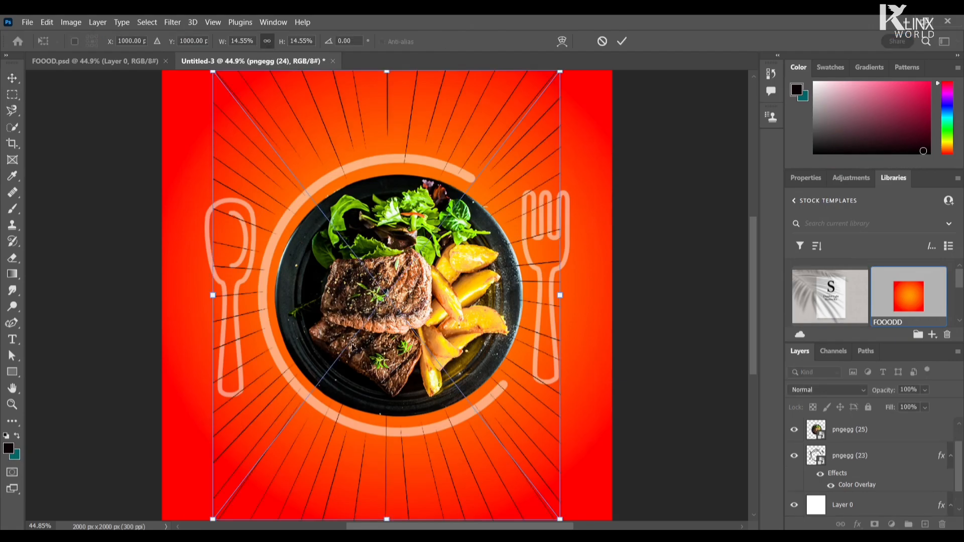
pyautogui.hotkey('ctrl', '-')
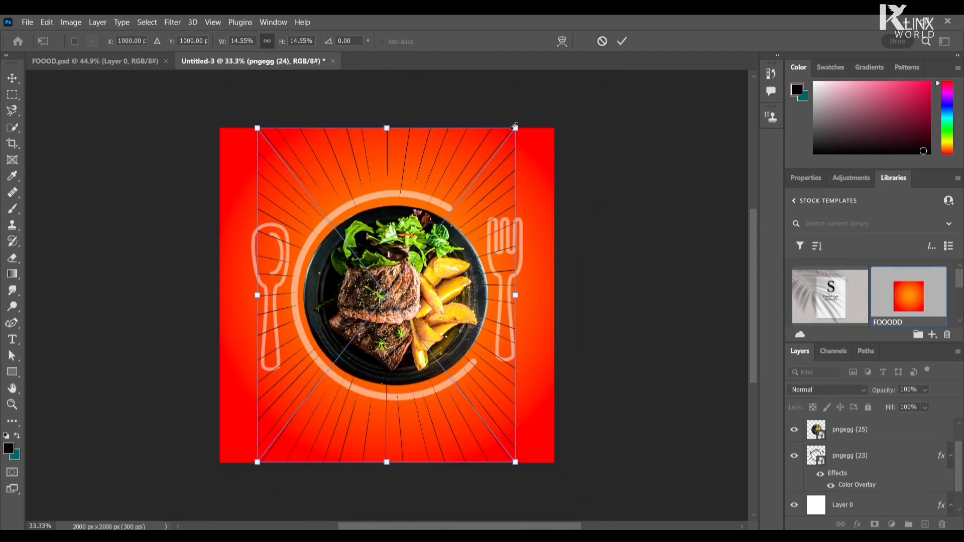
pyautogui.moveTo(516, 127); pyautogui.dragTo(558, 76)
pyautogui.moveTo(257, 462); pyautogui.dragTo(201, 504)
# Nudge the ray burst down to about Y 1046 px and apply the transformation
pyautogui.press('Down')
pyautogui.press('Down')
pyautogui.press('Down')
pyautogui.press('Down')
pyautogui.press('Down')
pyautogui.press('Down')
pyautogui.press('Down')
pyautogui.press('Down')
pyautogui.press('Down')
pyautogui.press('Down')
pyautogui.press('Down')
pyautogui.press('Down')
pyautogui.press('Down')
pyautogui.press('Down')
pyautogui.press('Down')
pyautogui.press('Down')
pyautogui.press('Down')
pyautogui.press('Down')
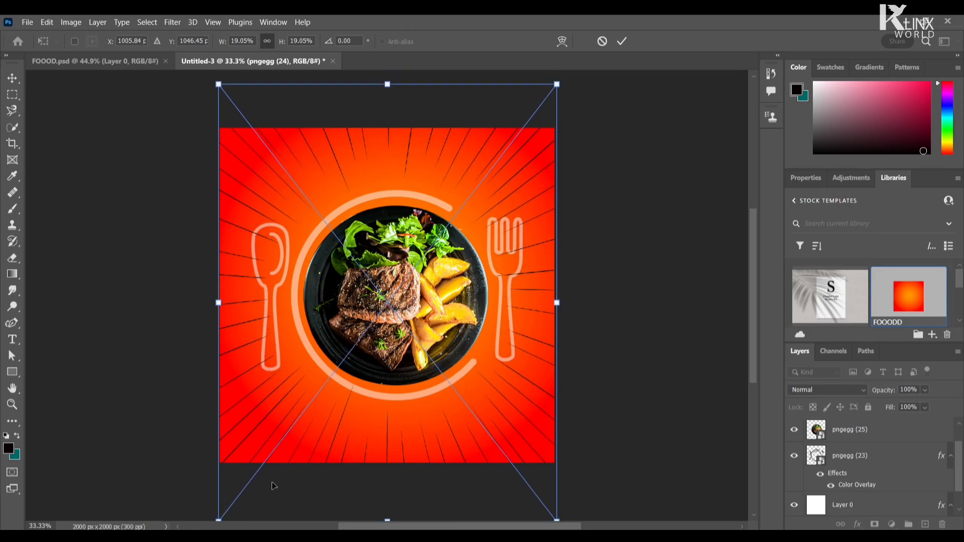
pyautogui.click(621, 41)
# Apply a white Color Overlay in Normal mode at 100% opacity to the ray burst layer
pyautogui.click(858, 525)
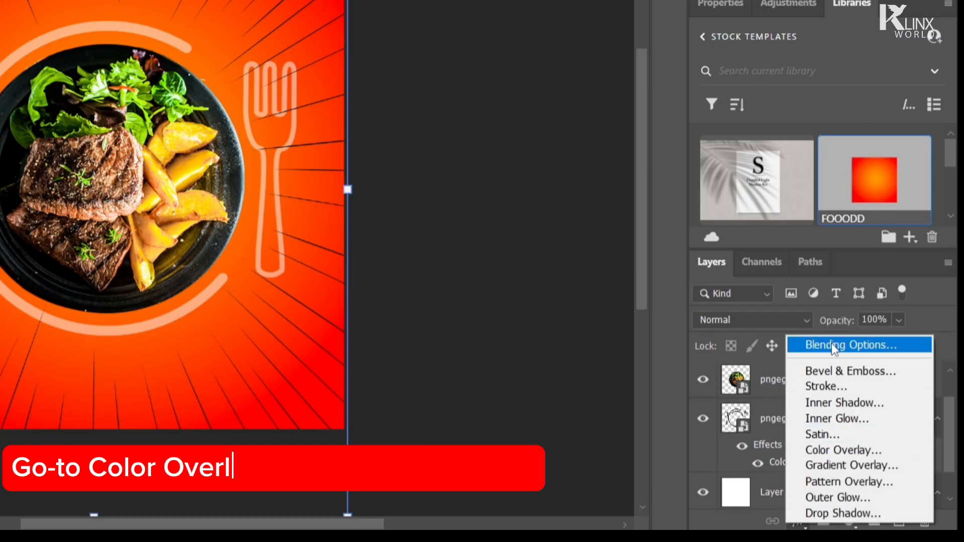
pyautogui.click(843, 453)
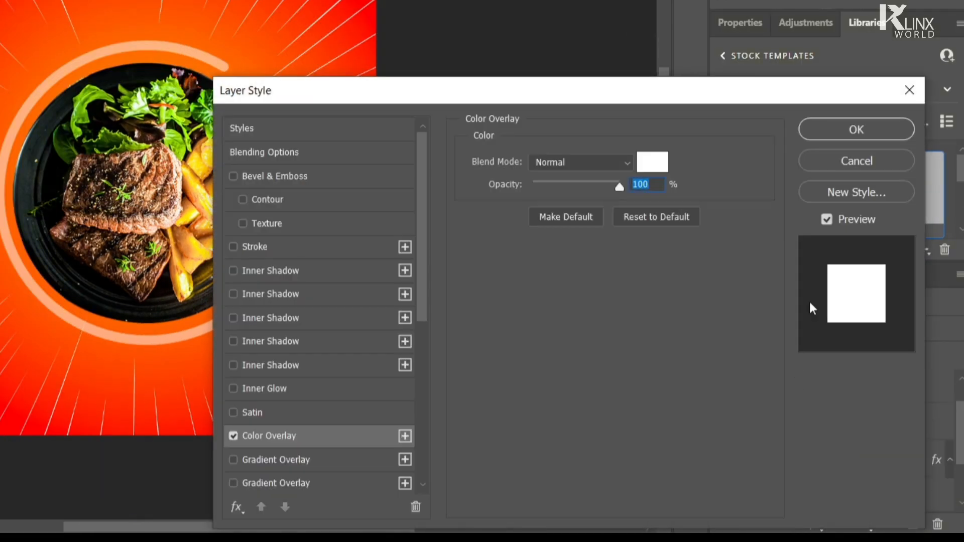
pyautogui.click(802, 130)
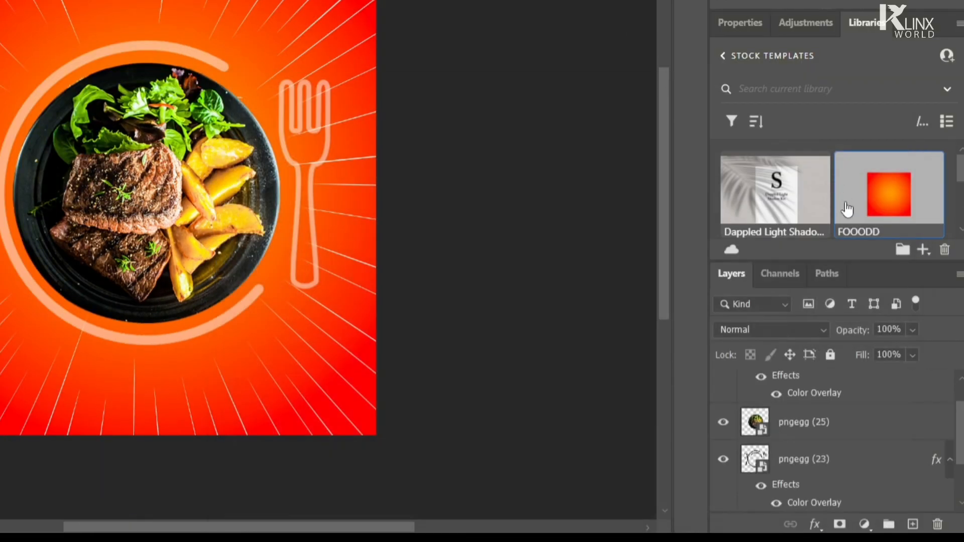
# Lower the ray burst layer's opacity and deselect the layer
pyautogui.click(913, 330)
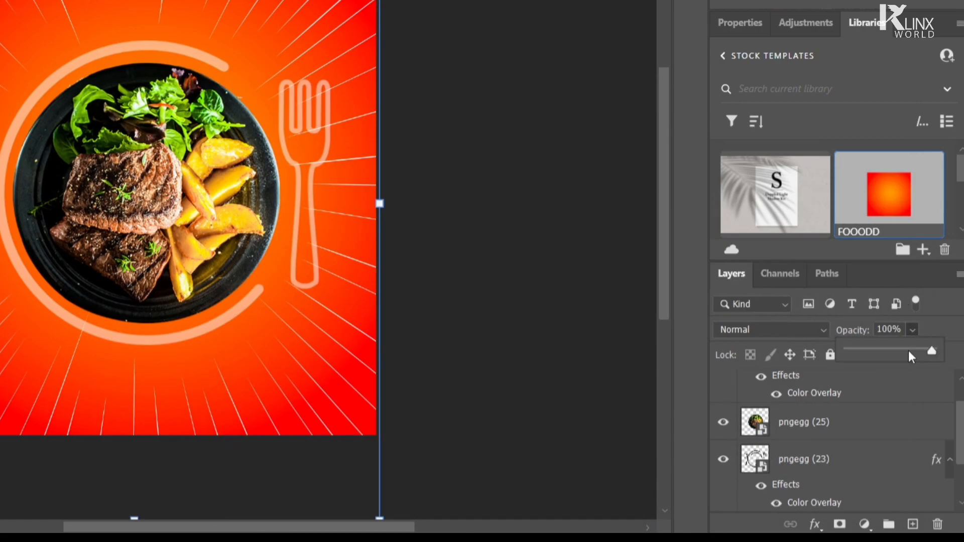
pyautogui.moveTo(910, 351); pyautogui.dragTo(917, 348)
pyautogui.click(668, 300)
pyautogui.click(490, 228)
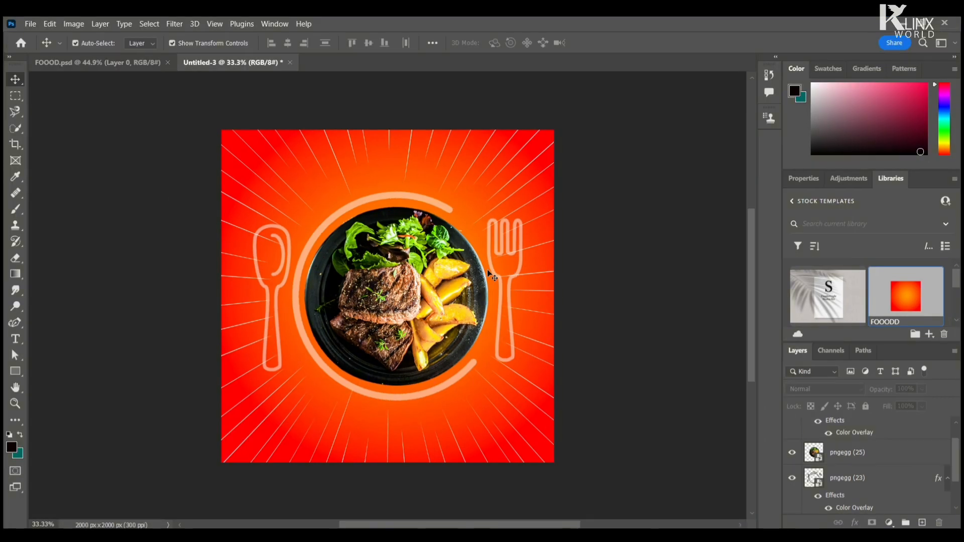
# Copy the DELICIOUS and FOOD MENU titles together from FOOOD.psd into Untitled-3, placing them above the plate
pyautogui.click(855, 474)
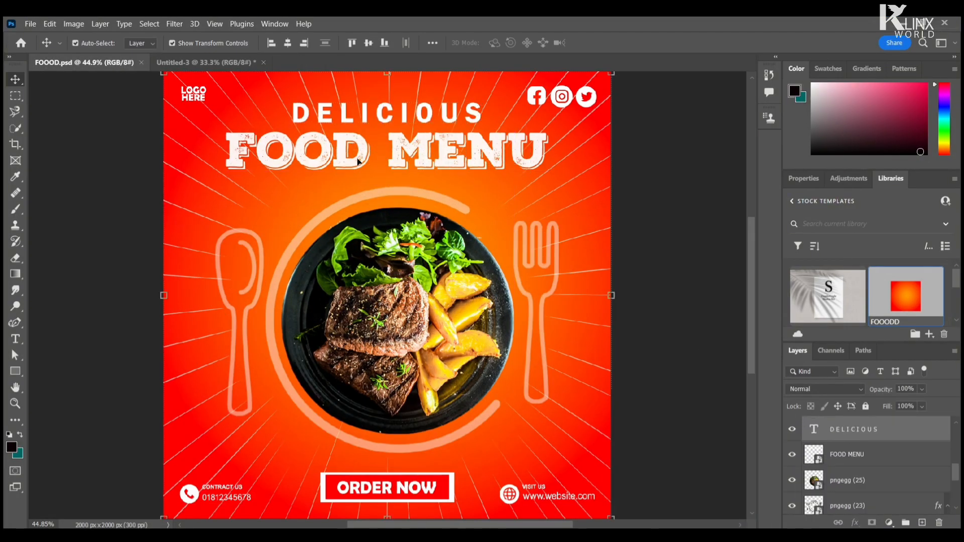
pyautogui.moveTo(359, 162); pyautogui.dragTo(385, 182)
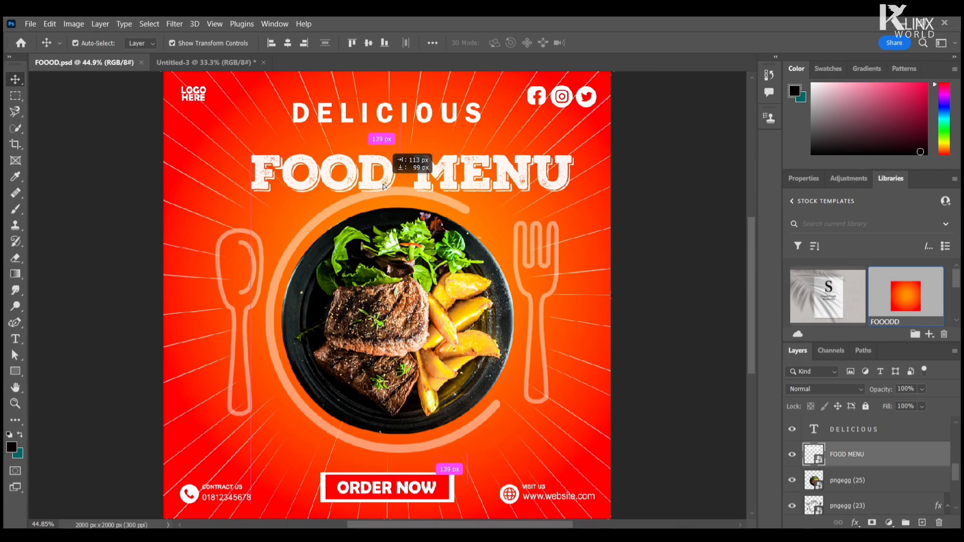
pyautogui.hotkey('ctrl', 'z')
pyautogui.keyDown('shift'); pyautogui.click(403, 114); pyautogui.keyUp('shift')
pyautogui.moveTo(403, 114); pyautogui.dragTo(391, 174)
pyautogui.click(175, 221)
# Nudge the steak plate and the cutlery graphic down together to leave more room beneath the FOOD MENU title
pyautogui.click(355, 367)
pyautogui.keyDown('shift'); pyautogui.click(277, 332); pyautogui.keyUp('shift')
pyautogui.press('Down')
pyautogui.press('Down')
pyautogui.press('Down')
pyautogui.press('Down')
pyautogui.press('Down')
pyautogui.press('Down')
pyautogui.press('Down')
pyautogui.press('Down')
pyautogui.press('Down')
pyautogui.press('Down')
pyautogui.press('Down')
pyautogui.press('Down')
pyautogui.press('Down')
pyautogui.press('Down')
pyautogui.press('Down')
pyautogui.press('Down')
pyautogui.press('Down')
pyautogui.press('Down')
pyautogui.press('Down')
pyautogui.press('Down')
pyautogui.press('Down')
pyautogui.press('Down')
pyautogui.press('Down')
pyautogui.press('Down')
pyautogui.press('Down')
pyautogui.press('Down')
pyautogui.press('Down')
pyautogui.press('Down')
pyautogui.press('Down')
pyautogui.press('Down')
pyautogui.press('Down')
pyautogui.press('Down')
pyautogui.press('Down')
pyautogui.press('Down')
pyautogui.press('Down')
pyautogui.press('Down')
pyautogui.press('Down')
pyautogui.press('Down')
pyautogui.press('Down')
pyautogui.press('Down')
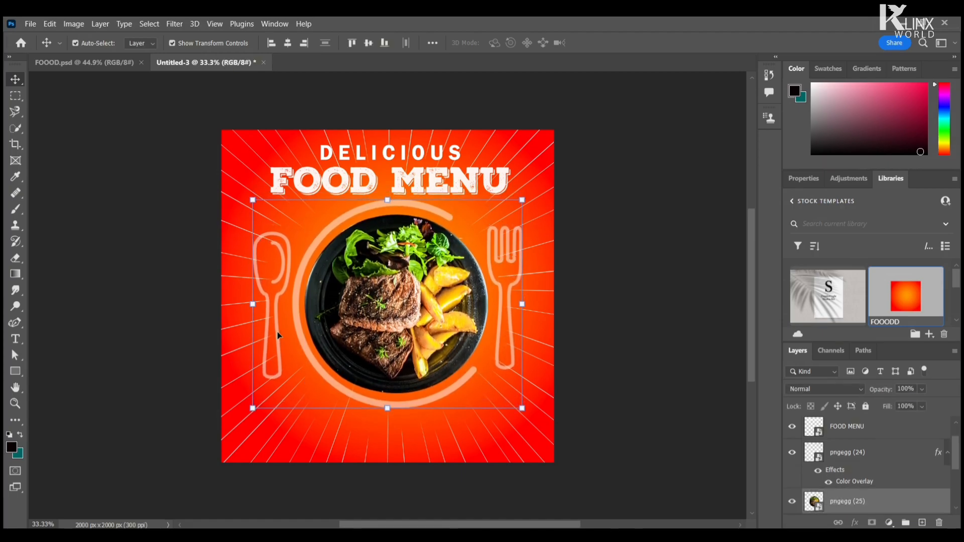
pyautogui.press('Down')
pyautogui.press('Down')
pyautogui.press('Down')
pyautogui.press('Down')
pyautogui.press('Down')
pyautogui.press('Down')
pyautogui.press('Down')
pyautogui.press('Down')
pyautogui.press('Down')
pyautogui.press('Down')
pyautogui.press('Down')
pyautogui.press('Down')
pyautogui.press('Down')
pyautogui.press('Down')
pyautogui.press('Down')
pyautogui.press('Down')
pyautogui.press('Down')
pyautogui.press('Down')
pyautogui.press('Down')
pyautogui.press('Down')
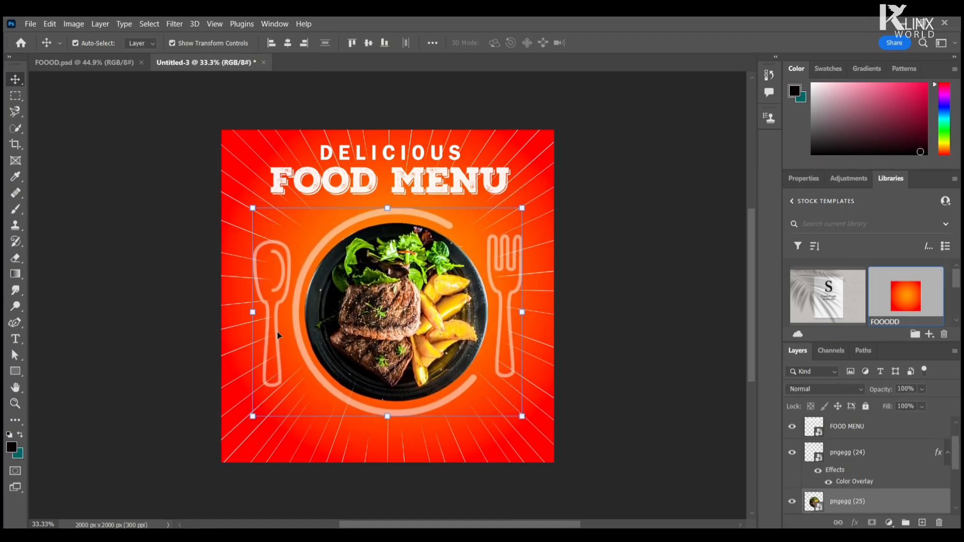
pyautogui.press('Down')
pyautogui.press('Down')
pyautogui.press('Down')
pyautogui.press('Down')
pyautogui.press('Down')
pyautogui.press('Down')
pyautogui.press('Down')
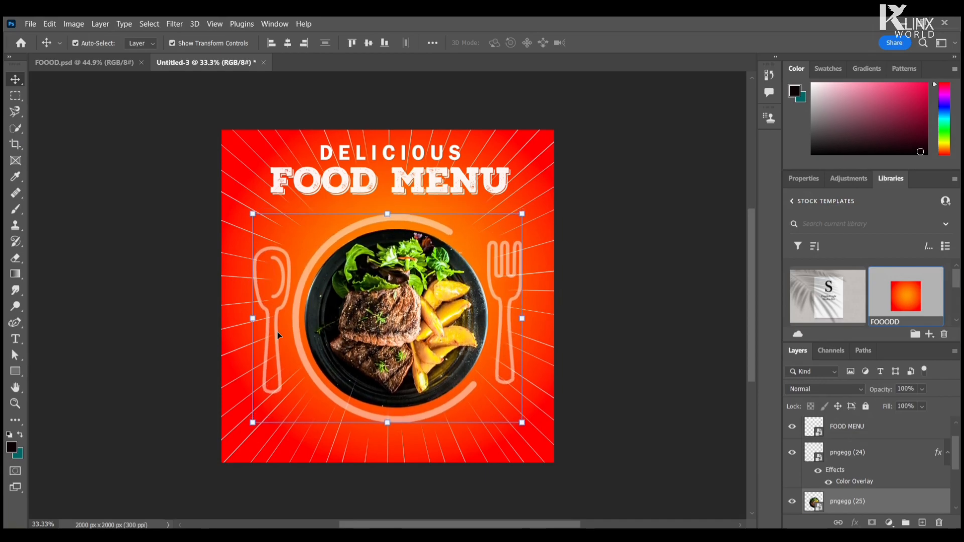
# Deselect the plate graphics and nudge the FOOD MENU title slightly down toward the plate
pyautogui.click(582, 234)
pyautogui.click(430, 192)
pyautogui.press('Down')
pyautogui.press('Down')
pyautogui.press('Down')
pyautogui.press('Down')
pyautogui.press('Down')
pyautogui.press('Down')
pyautogui.press('Down')
pyautogui.press('Down')
pyautogui.press('Down')
pyautogui.press('Down')
pyautogui.press('Down')
pyautogui.press('Down')
pyautogui.press('Down')
pyautogui.press('Down')
pyautogui.press('Down')
pyautogui.press('Down')
pyautogui.press('Down')
pyautogui.press('Down')
pyautogui.press('Down')
pyautogui.press('Down')
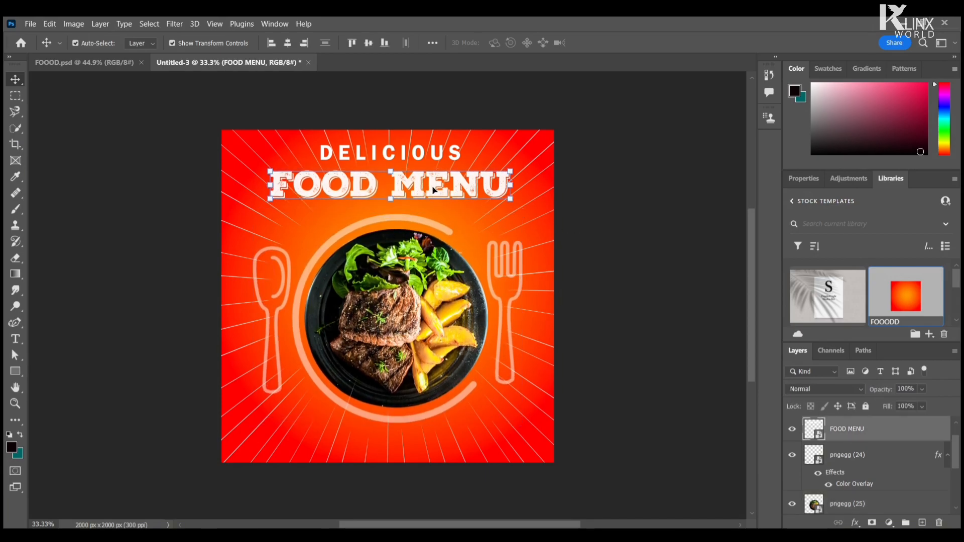
# Nudge the DELICIOUS text down until it sits just above the FOOD MENU title
pyautogui.click(385, 151)
pyautogui.press('Down')
pyautogui.press('Down')
pyautogui.press('Down')
pyautogui.press('Down')
pyautogui.press('Down')
pyautogui.press('Down')
pyautogui.press('Down')
pyautogui.press('Down')
pyautogui.press('Down')
pyautogui.press('Down')
pyautogui.press('Down')
pyautogui.press('Down')
pyautogui.press('Down')
pyautogui.press('Down')
pyautogui.press('Down')
pyautogui.press('Down')
pyautogui.press('Down')
pyautogui.press('Down')
pyautogui.press('Down')
pyautogui.press('Down')
pyautogui.press('Down')
pyautogui.press('Down')
pyautogui.press('Down')
pyautogui.press('Down')
pyautogui.press('Down')
pyautogui.press('Down')
pyautogui.press('Down')
pyautogui.press('Down')
pyautogui.press('Down')
pyautogui.press('Down')
pyautogui.press('Down')
pyautogui.press('Down')
pyautogui.press('Down')
pyautogui.press('Down')
pyautogui.press('Down')
pyautogui.press('Down')
pyautogui.press('Down')
pyautogui.press('Down')
pyautogui.press('Down')
pyautogui.press('Down')
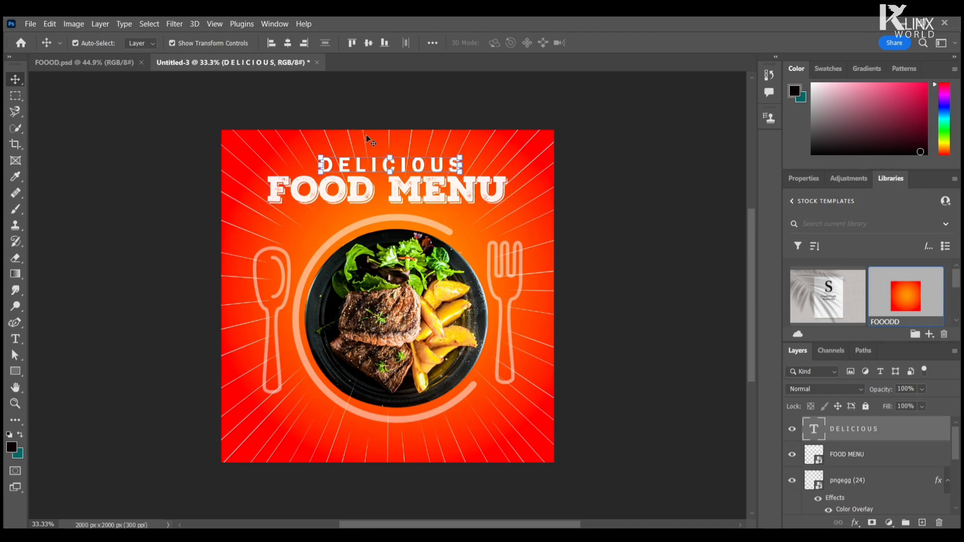
# Lower the FOOD MENU title a little more to fine-tune its gap below DELICIOUS, and deselect it
pyautogui.click(167, 226)
pyautogui.click(437, 201)
pyautogui.press('Down')
pyautogui.press('Down')
pyautogui.press('Down')
pyautogui.press('Down')
pyautogui.press('Down')
pyautogui.press('Down')
pyautogui.press('Down')
pyautogui.press('Down')
pyautogui.press('Down')
pyautogui.press('Down')
pyautogui.press('Down')
pyautogui.press('Down')
pyautogui.press('Down')
pyautogui.press('Down')
pyautogui.press('Down')
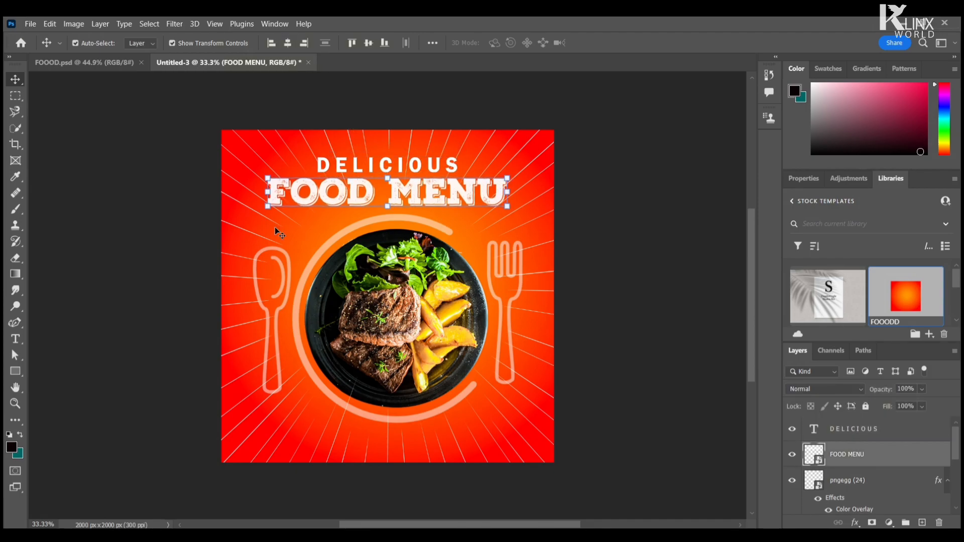
pyautogui.click(200, 218)
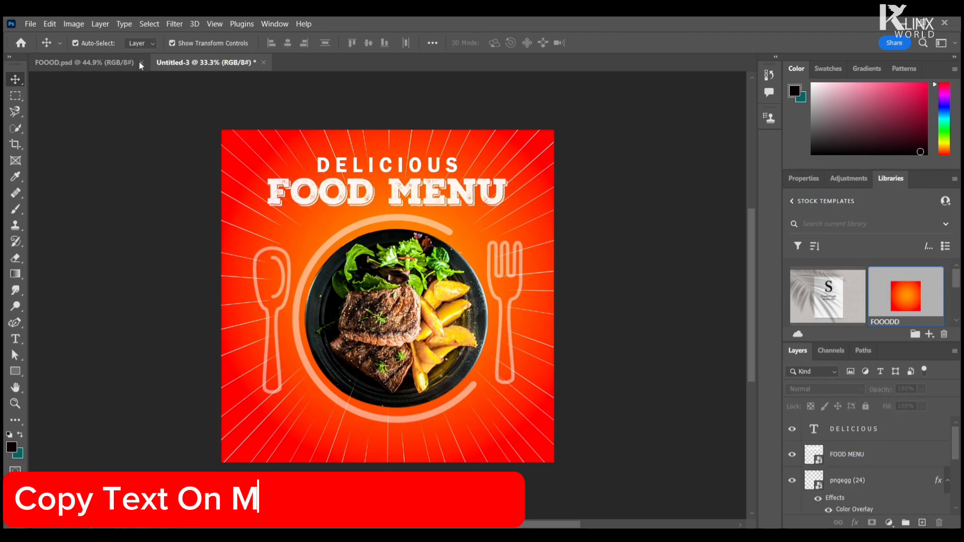
# Copy the social media icons from FOOOD.psd into Untitled-3 and position them in the poster's upper-right corner
pyautogui.click(119, 64)
pyautogui.moveTo(594, 104); pyautogui.dragTo(585, 156)
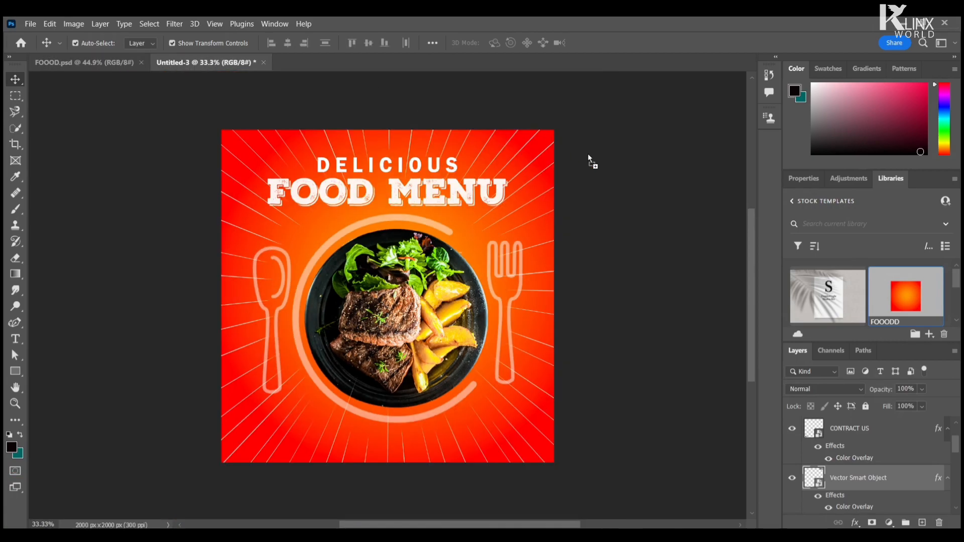
pyautogui.moveTo(524, 149); pyautogui.dragTo(515, 149)
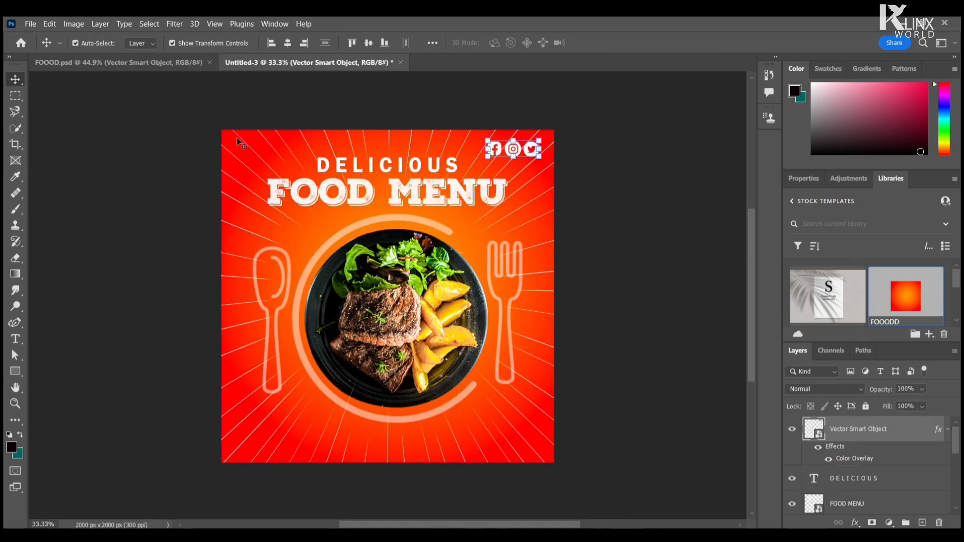
# Copy the LOGO HERE text and the contact block from FOOOD.psd into Untitled-3, placing them in the poster's upper-left and lower-left corners
pyautogui.click(172, 67)
pyautogui.moveTo(201, 101); pyautogui.dragTo(247, 145)
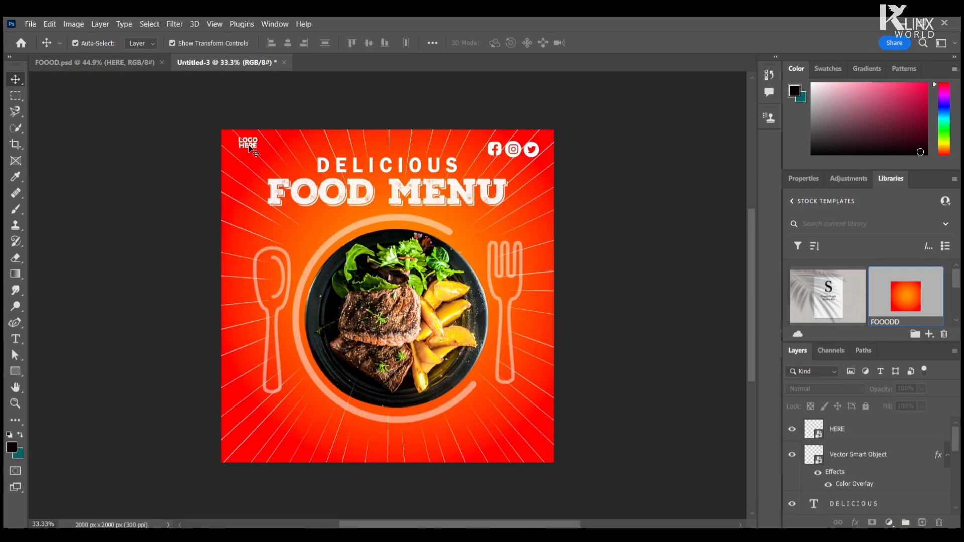
pyautogui.click(96, 62)
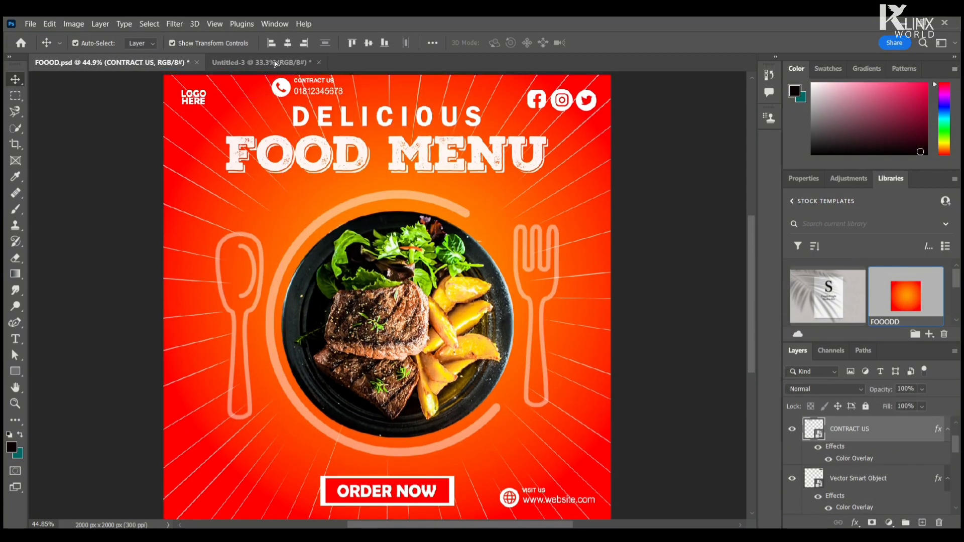
pyautogui.click(276, 63)
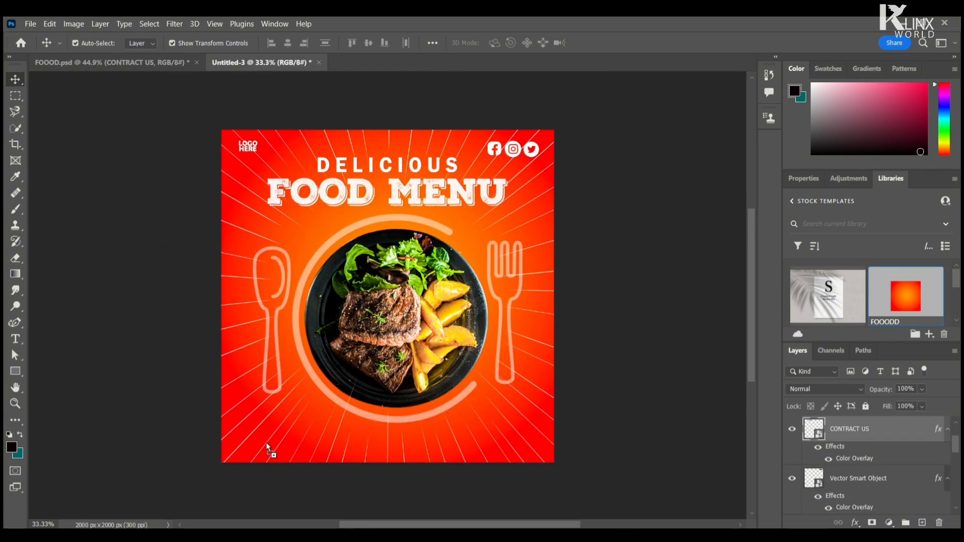
pyautogui.moveTo(267, 442); pyautogui.dragTo(266, 443)
# Copy the VISIT US website block from FOOOD.psd into Untitled-3 and place it below the plate, near the poster's lower-right corner
pyautogui.click(95, 62)
pyautogui.moveTo(512, 494); pyautogui.dragTo(326, 118)
pyautogui.moveTo(465, 422); pyautogui.dragTo(466, 425)
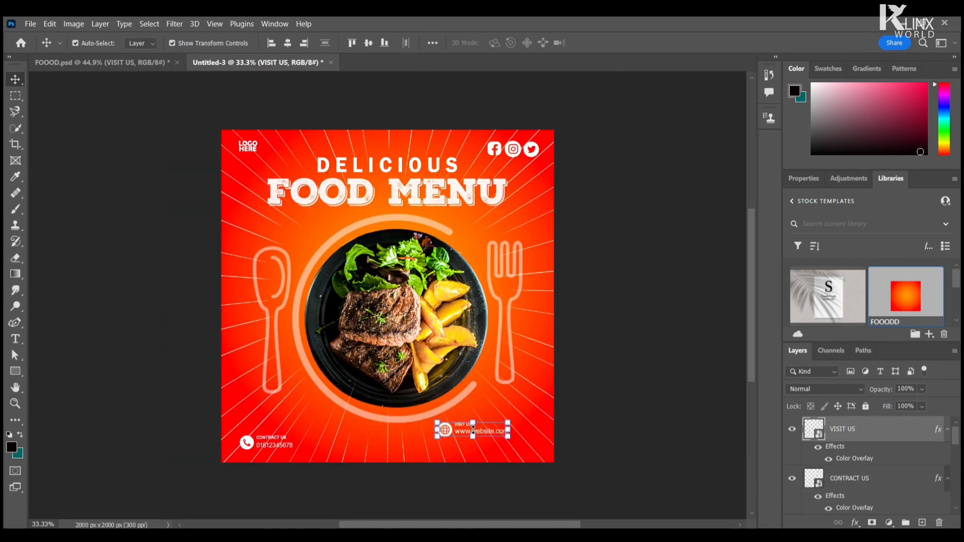
# Copy the ORDER NOW button from FOOOD.psd to the bottom of the Untitled-3 poster and center it horizontally
pyautogui.click(108, 62)
pyautogui.moveTo(352, 491); pyautogui.dragTo(379, 446)
pyautogui.hotkey('ctrl', '0')
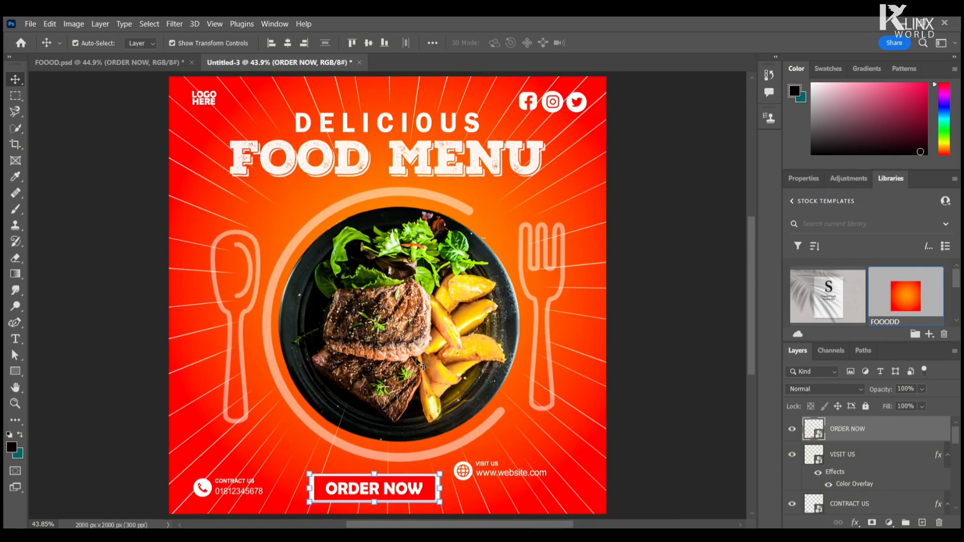
pyautogui.click(289, 47)
# Move the VISIT US block down into the poster's lower-right corner and create new guides from its shape
pyautogui.moveTo(473, 481); pyautogui.dragTo(513, 503)
pyautogui.click(213, 24)
pyautogui.moveTo(226, 333)
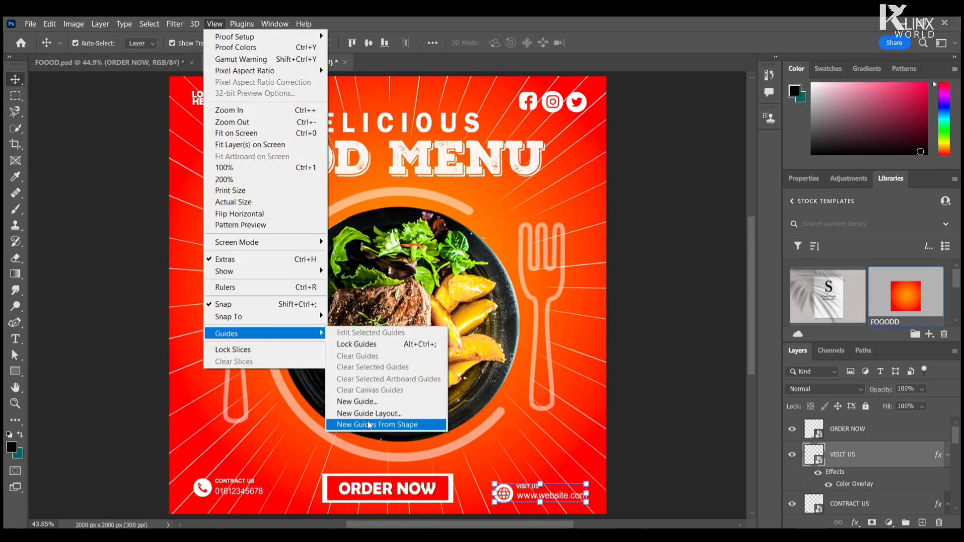
pyautogui.click(372, 426)
# Align the contact block with the horizontal guides and shift it left to a vertical guide moved to the poster's left margin
pyautogui.moveTo(207, 486); pyautogui.dragTo(209, 493)
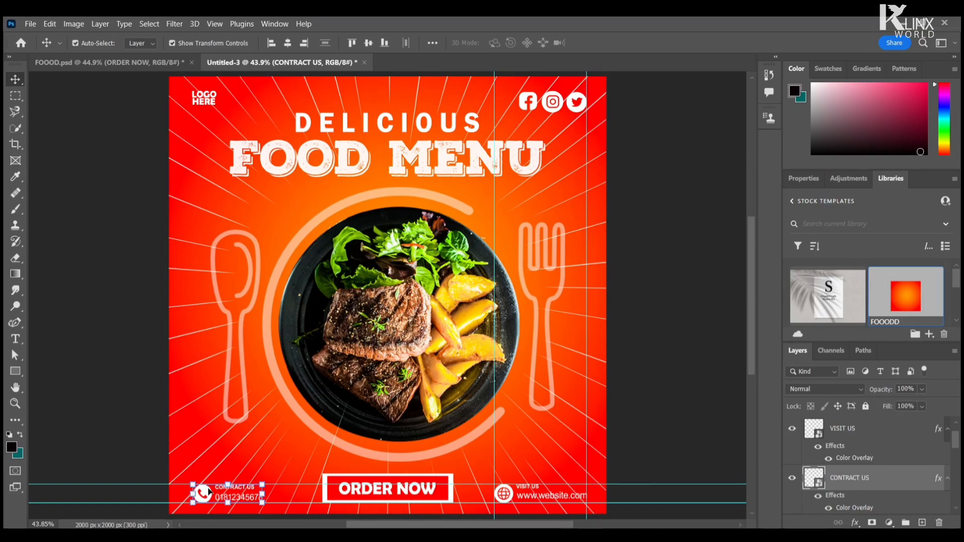
pyautogui.click(79, 160)
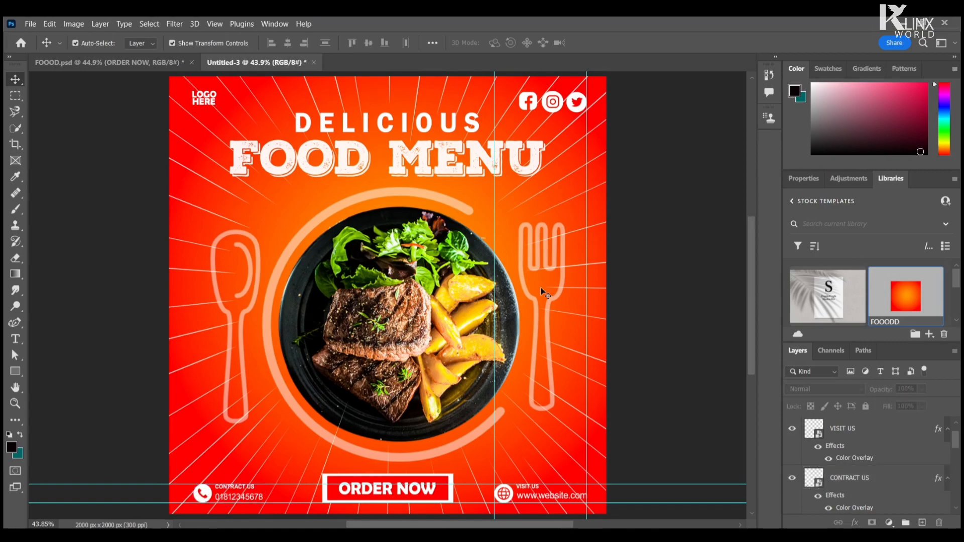
pyautogui.moveTo(494, 368); pyautogui.dragTo(188, 374)
pyautogui.click(213, 496)
pyautogui.press('Left')
pyautogui.press('Left')
pyautogui.press('Left')
pyautogui.press('Left')
pyautogui.press('Left')
pyautogui.press('Left')
# Align the LOGO HERE text to the left guide and the social media icons to a horizontal guide moved to the poster's top margin
pyautogui.click(202, 94)
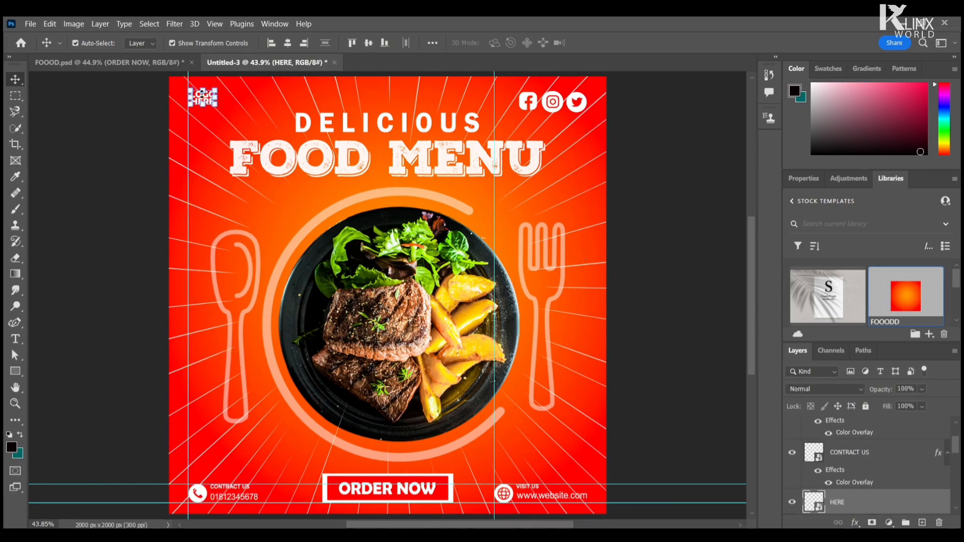
pyautogui.click(107, 97)
pyautogui.moveTo(647, 487); pyautogui.dragTo(674, 90)
pyautogui.moveTo(587, 105); pyautogui.dragTo(586, 102)
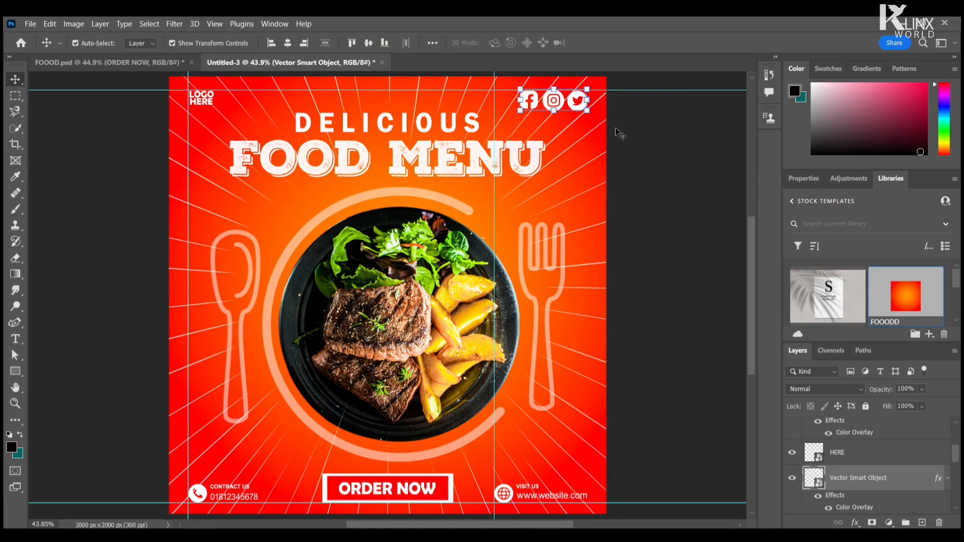
pyautogui.click(622, 148)
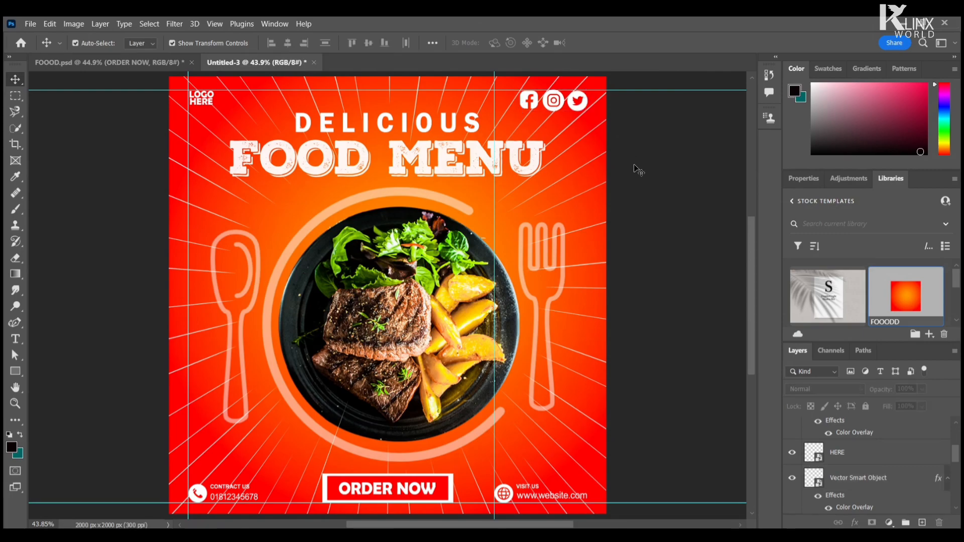
# Move the remaining vertical guide to the right edge of the social icons to check their alignment, and clear all guides
pyautogui.moveTo(489, 190); pyautogui.dragTo(588, 193)
pyautogui.click(215, 24)
pyautogui.moveTo(302, 334)
pyautogui.click(362, 355)
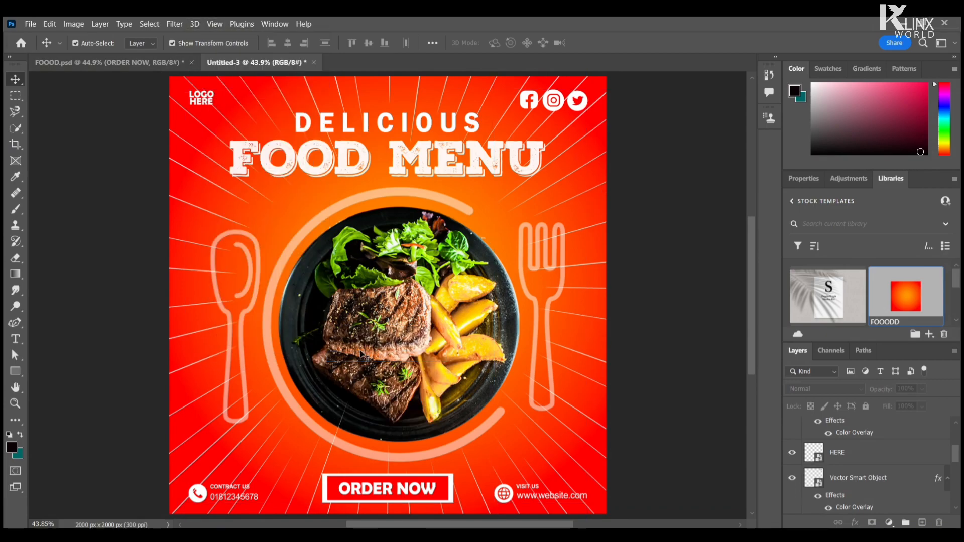